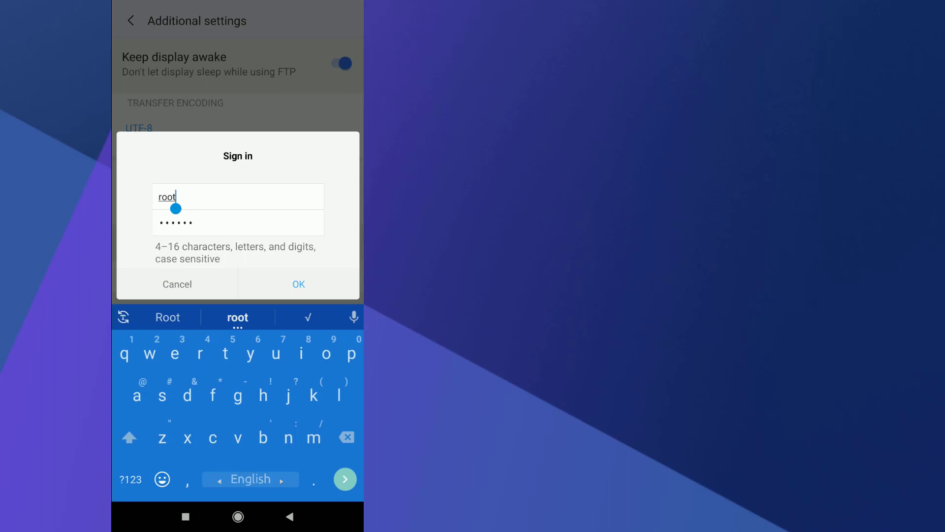
- Confirm the FTP sign-in username and password, then back out of ShareMe to the home screen
left_click(274, 223)
left_click(275, 251)
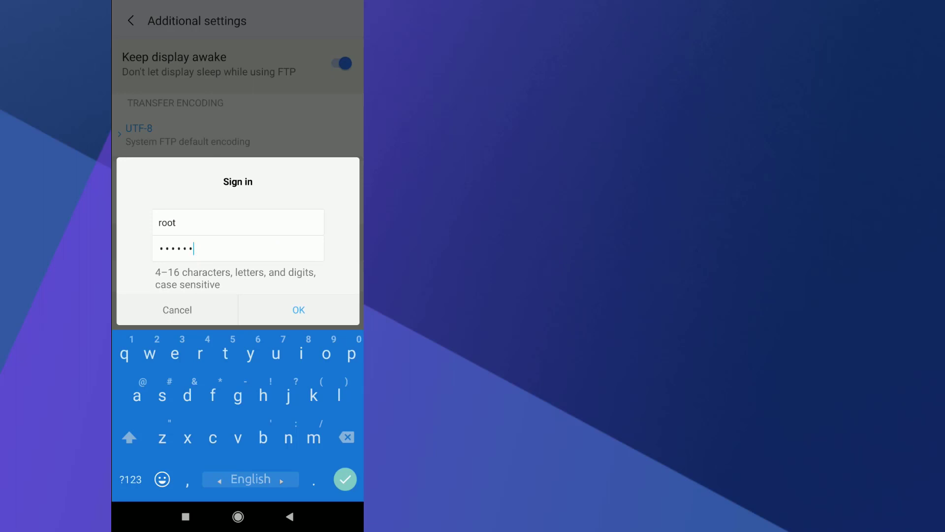
left_click(298, 310)
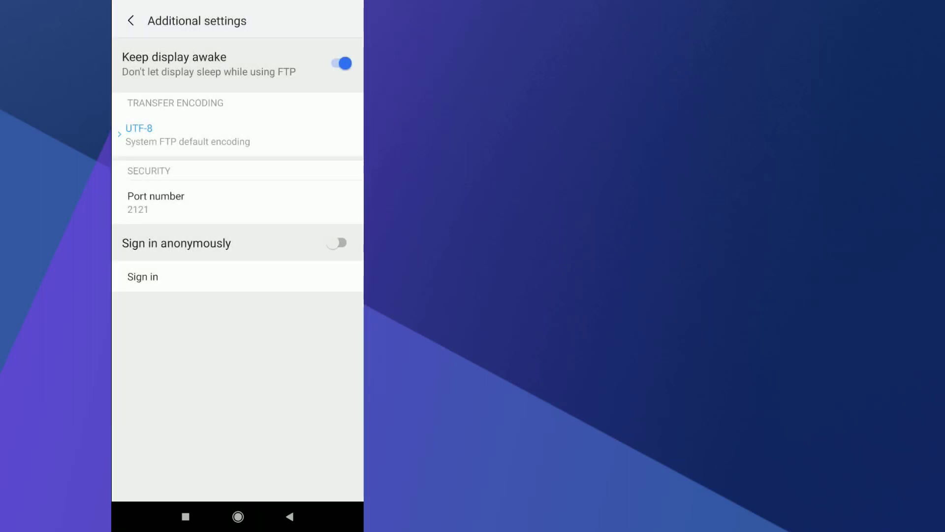
key("Escape")
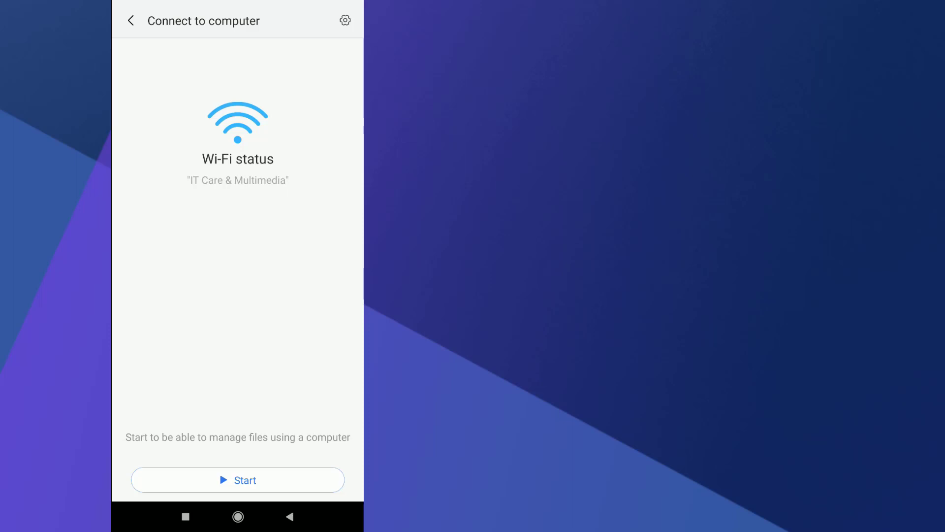
key("ctrl+h")
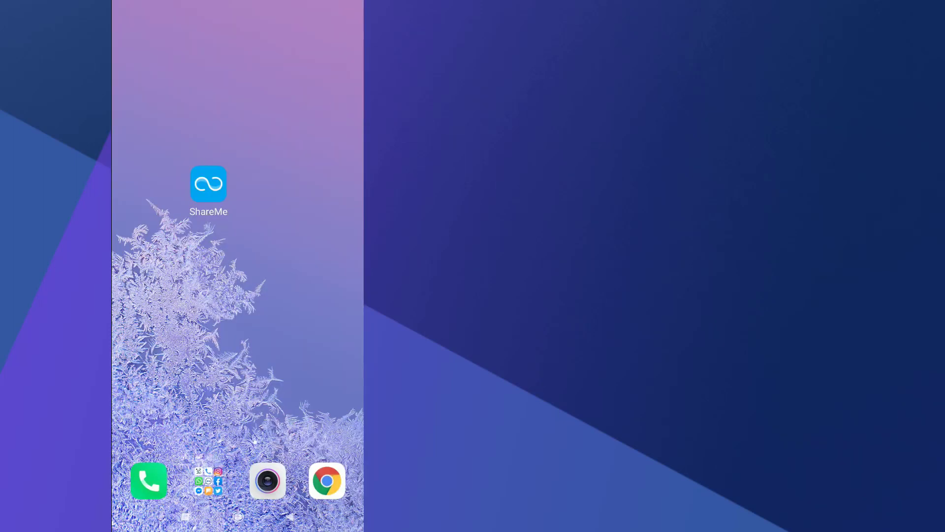
- Launch ShareMe and start its FTP server from the Connect to computer page
left_click(208, 184)
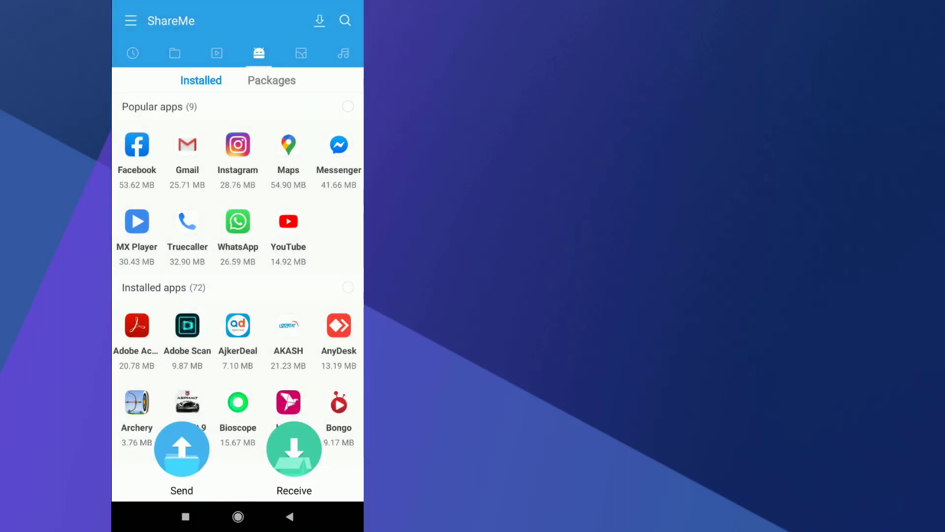
left_click(131, 20)
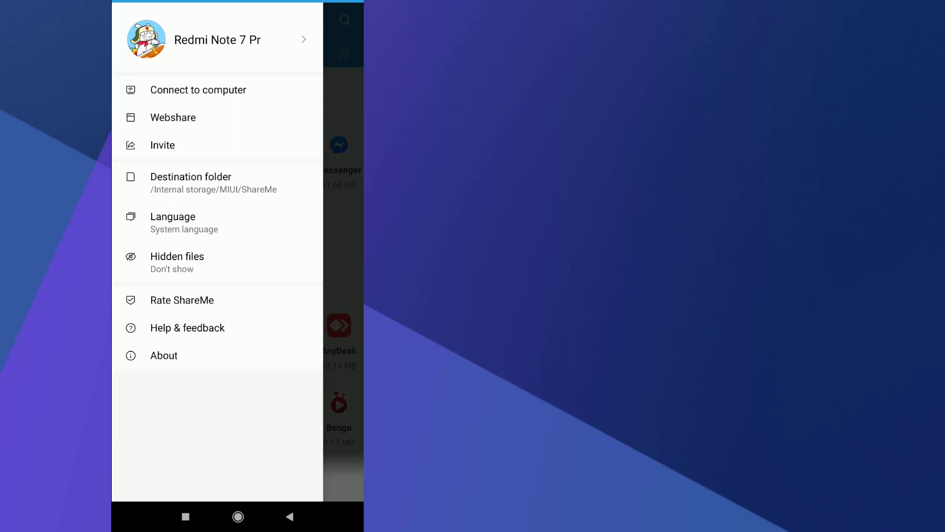
left_click(198, 89)
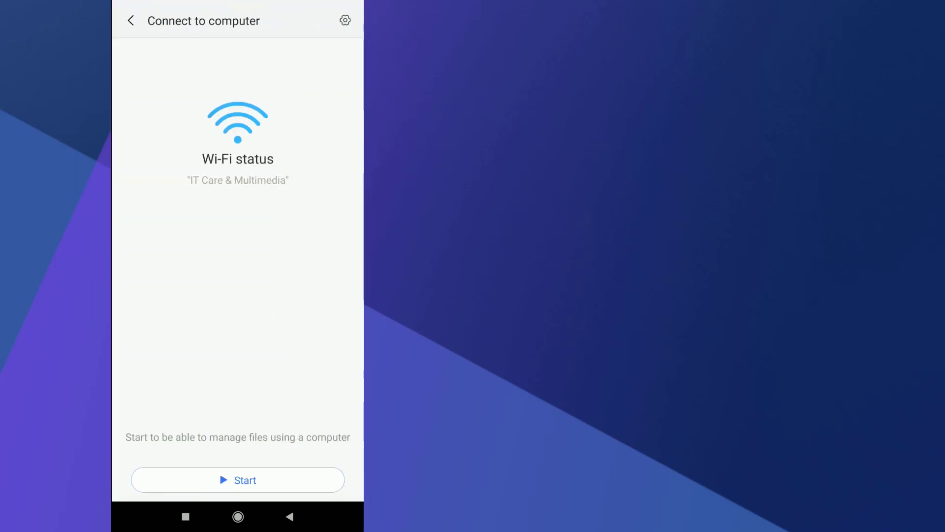
left_click(238, 480)
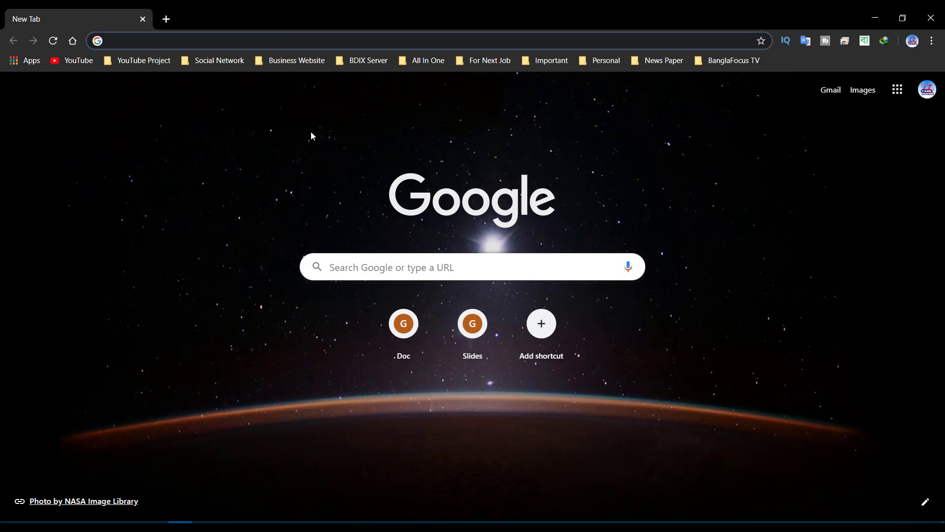
- Open ftp://192.168.10.2:2121 in Chrome's address bar
left_click(783, 523)
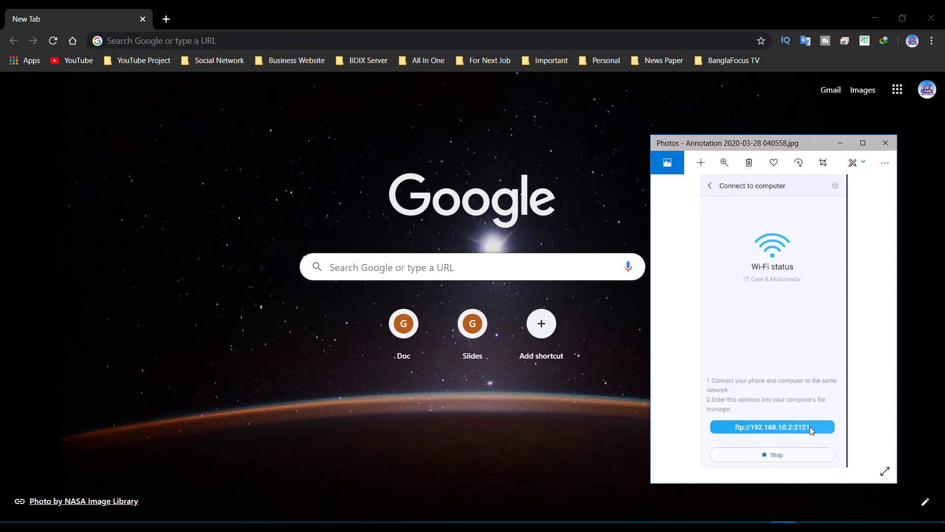
left_click(369, 43)
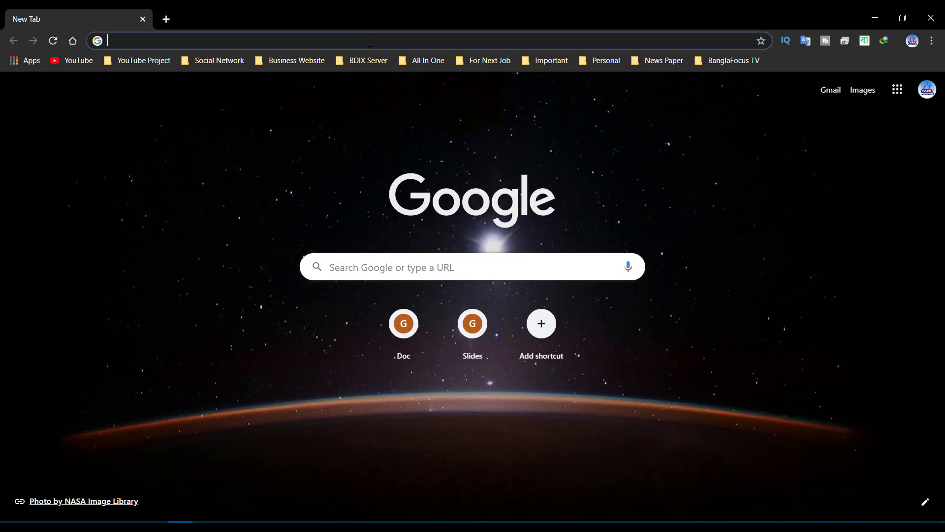
type("ft")
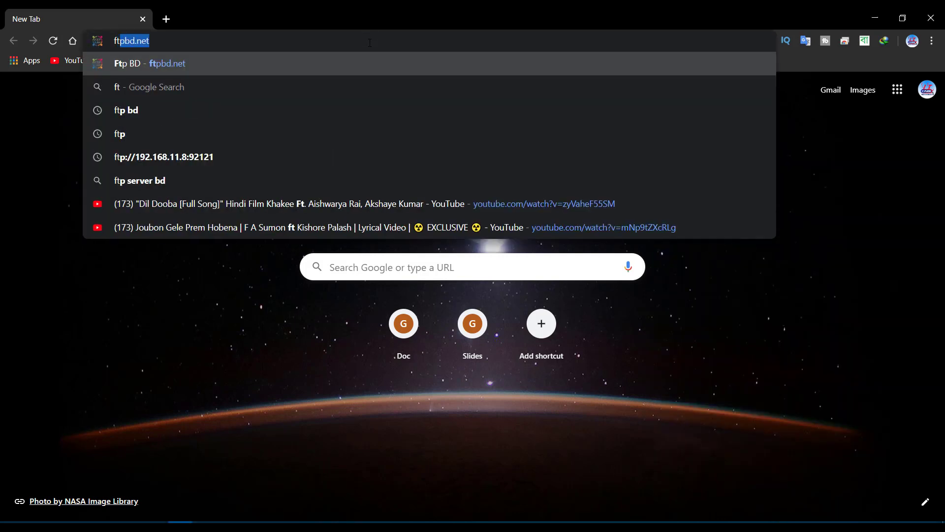
type("p")
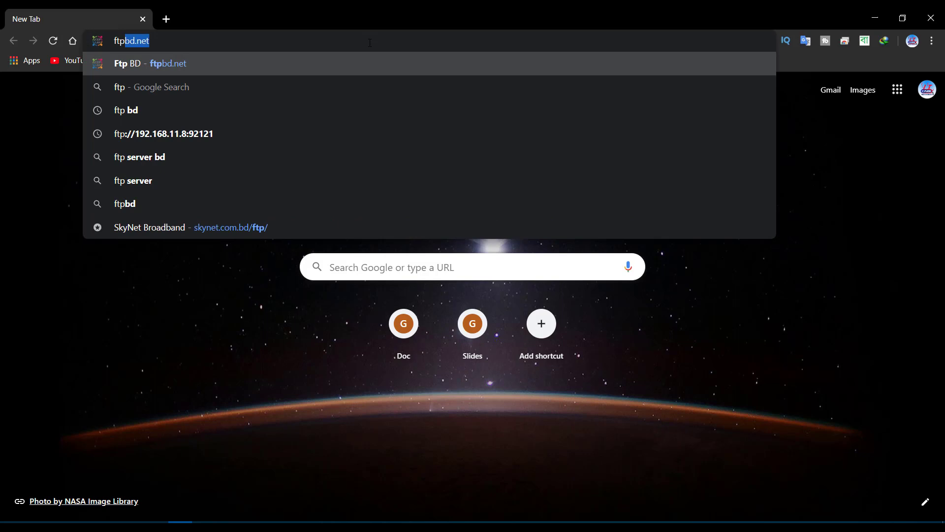
key("BackSpace")
type("://")
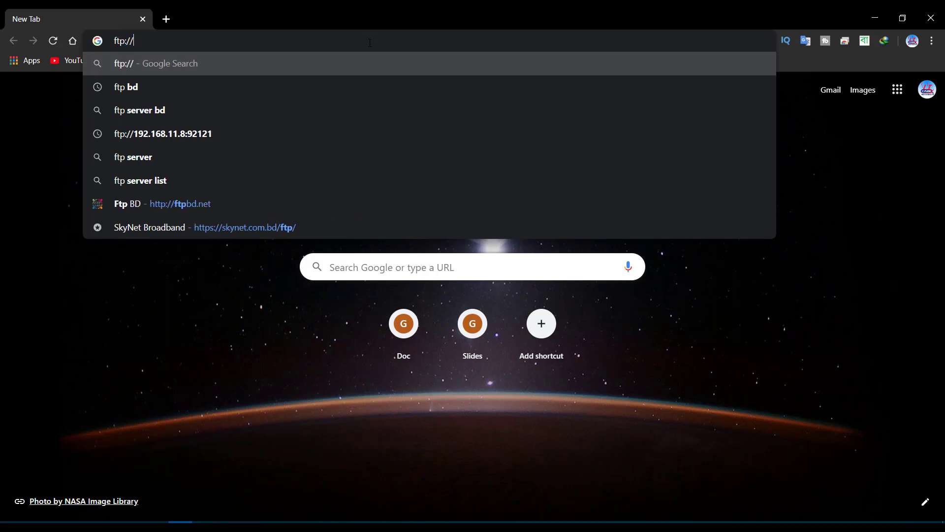
type("192.1")
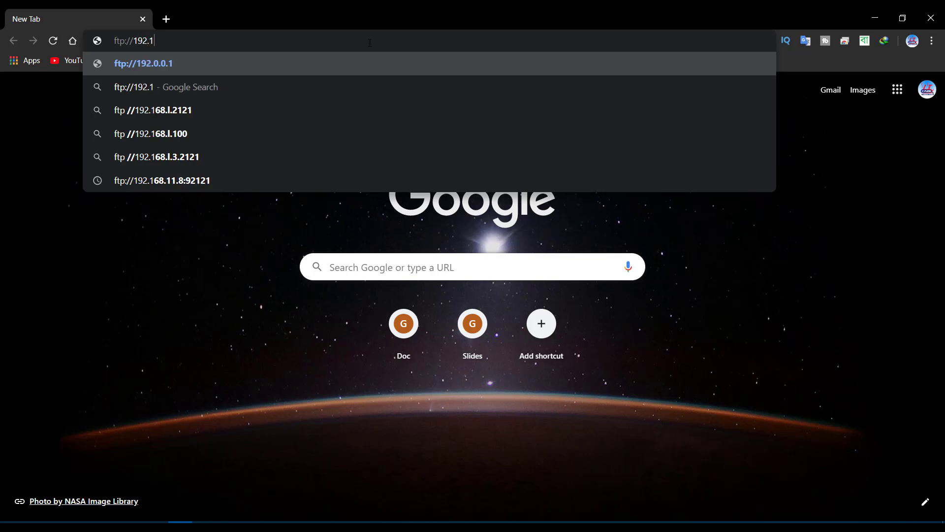
type("68.10.")
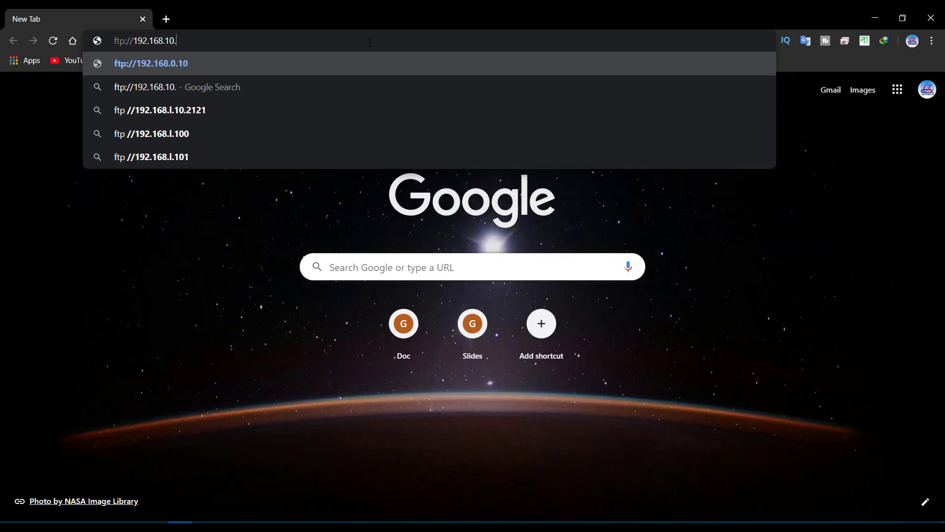
type("2:")
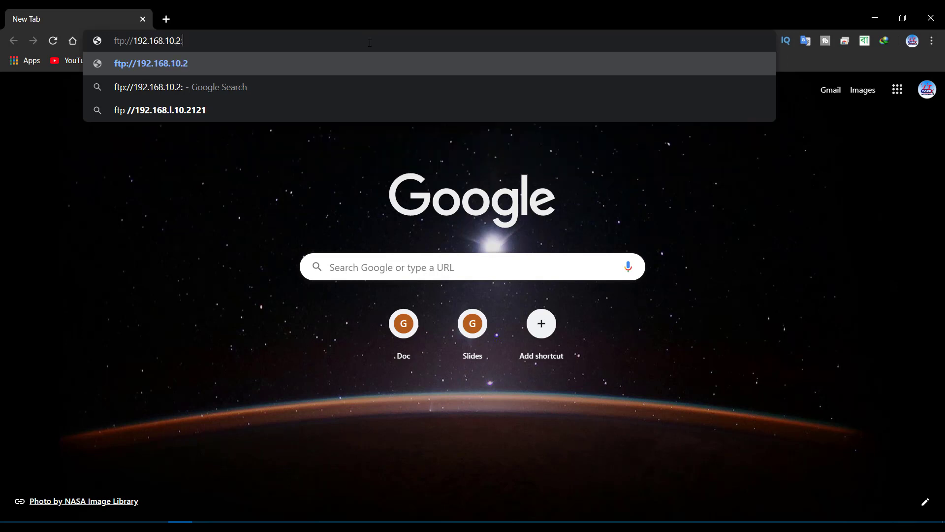
type("2121")
key("Return")
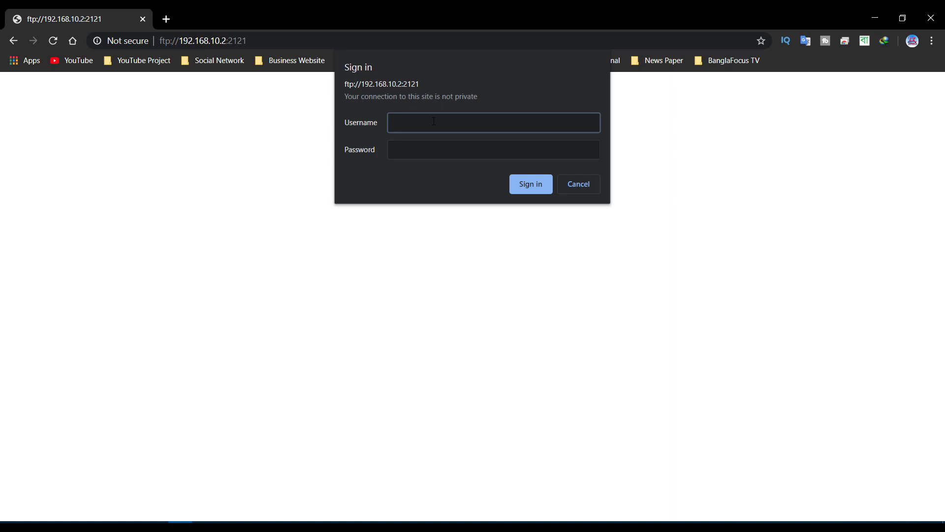
- Sign in to the FTP server with the username and password
type("root")
key("Tab")
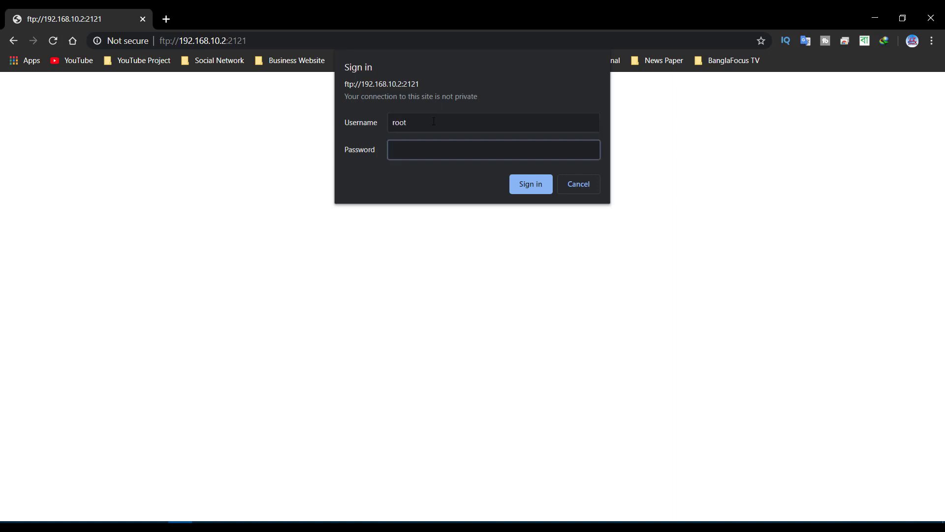
type("••••••")
key("Return")
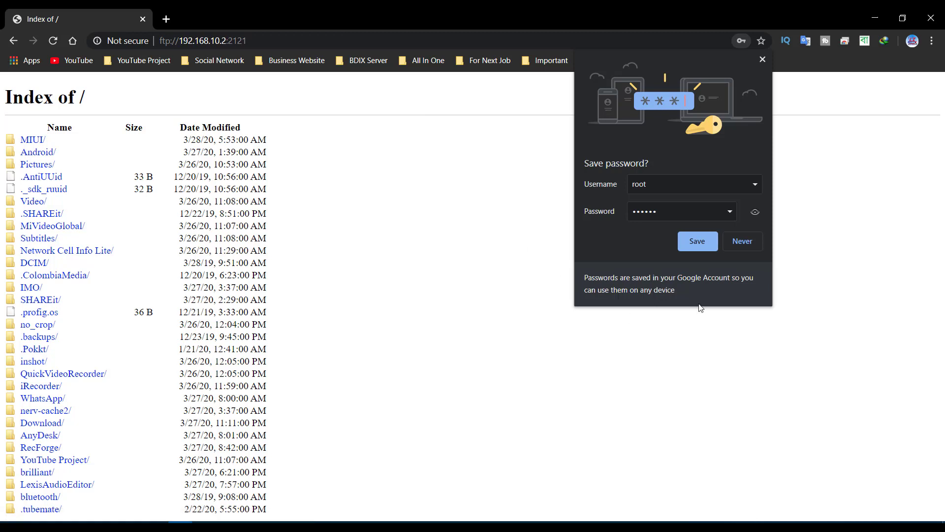
- Dismiss the save-password offer, copy the FTP address, and switch to This PC
left_click(701, 248)
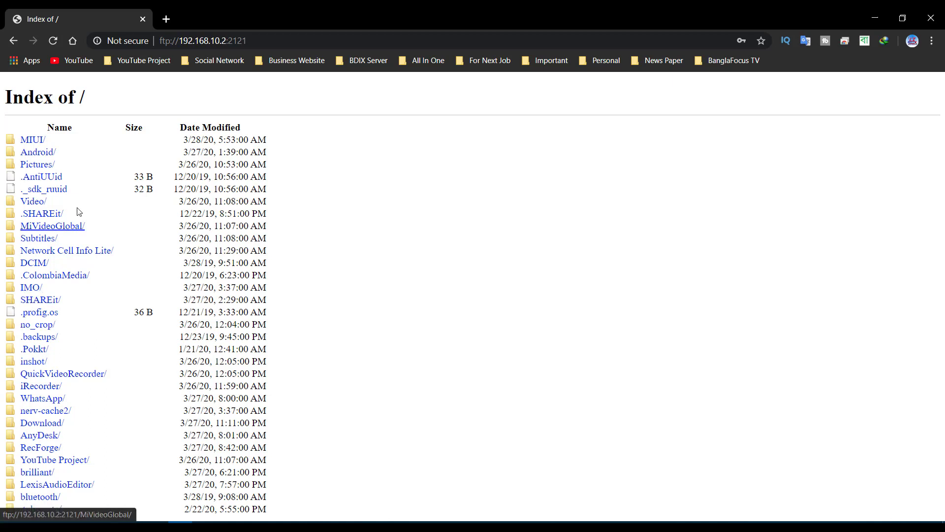
left_click(208, 40)
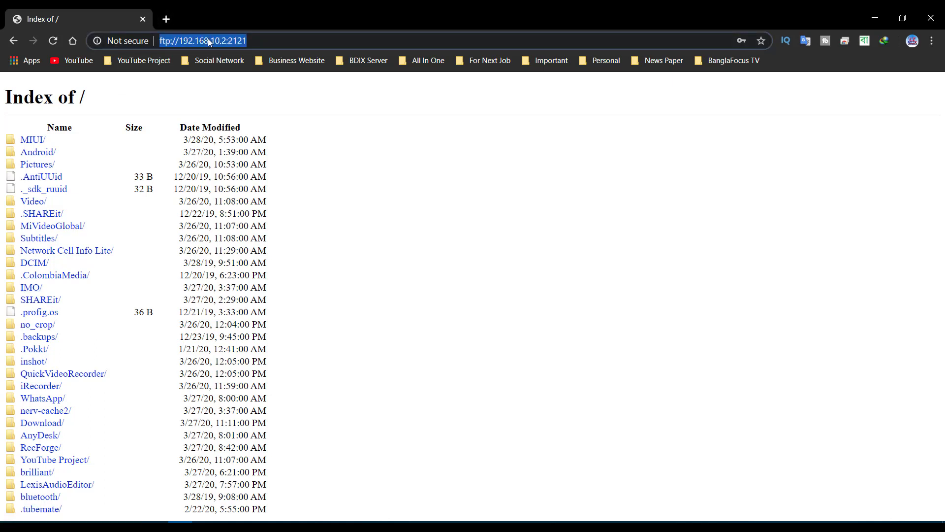
right_click(207, 39)
left_click(250, 102)
left_click(875, 18)
key("super+e")
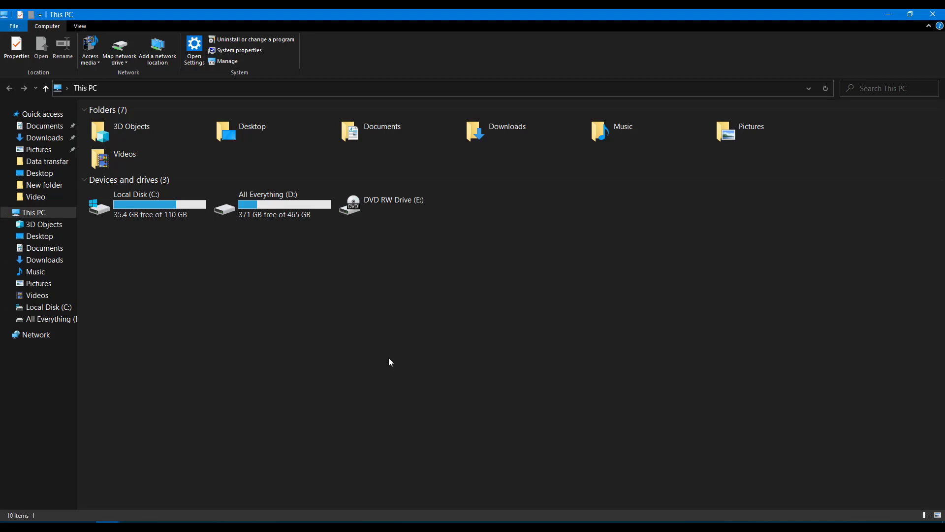
left_click(121, 91)
key("Escape")
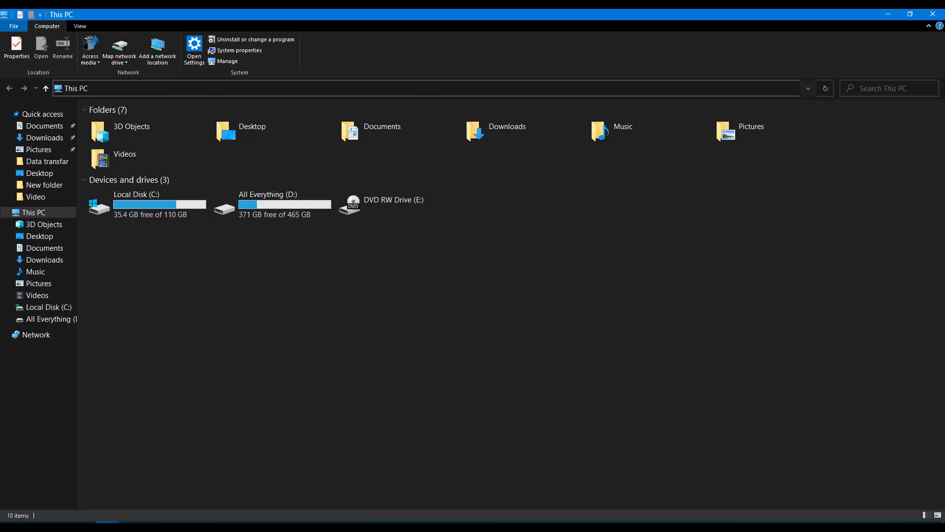
left_click(139, 91)
key("ctrl+v")
key("Return")
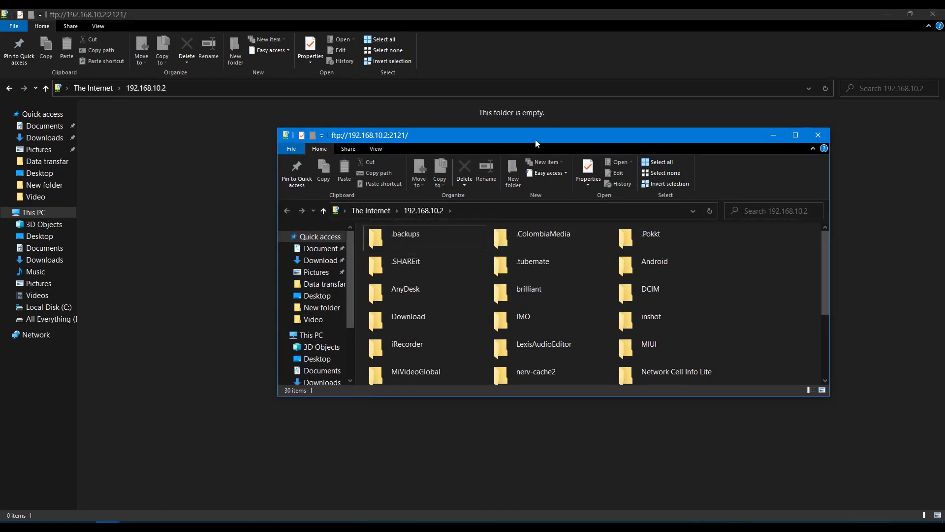
double_click(536, 142)
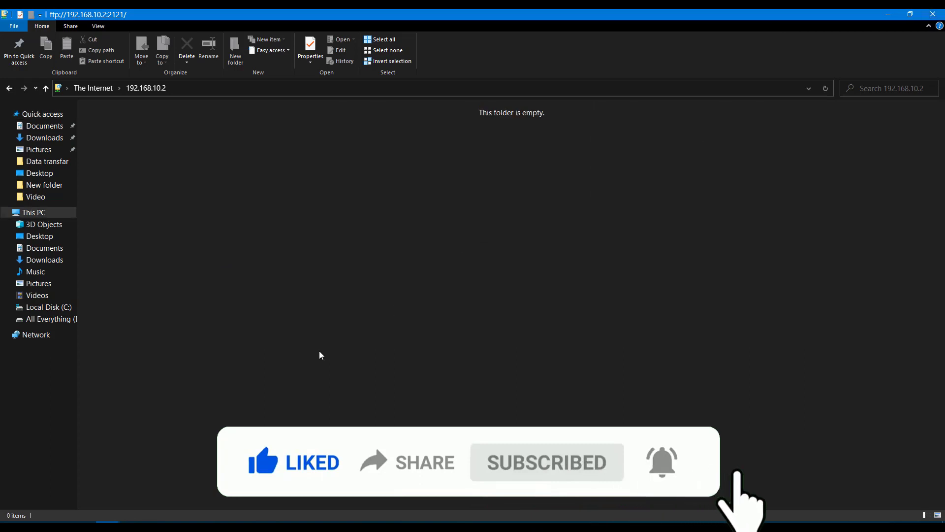
left_click(9, 88)
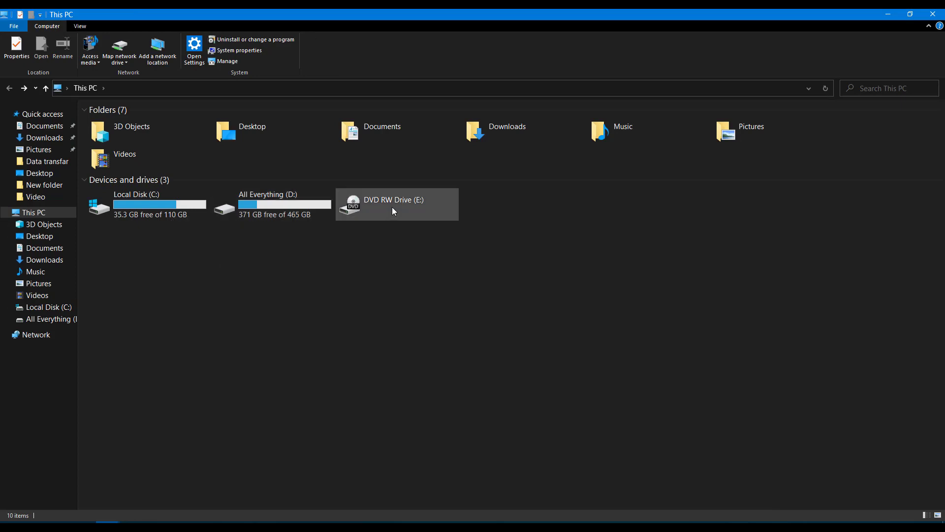
- Start Add a network location with a custom location and paste the FTP address ftp://192.168.10.2:2121/
right_click(270, 364)
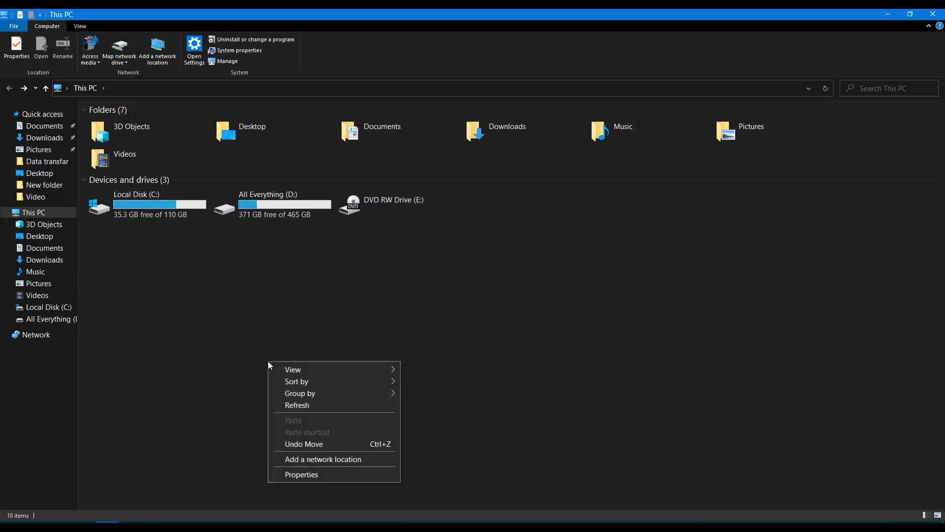
left_click(162, 357)
right_click(321, 333)
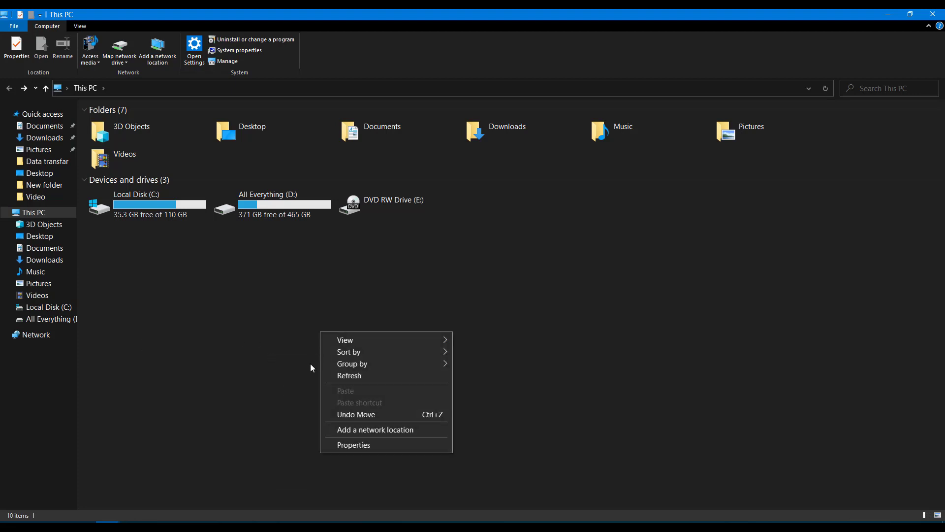
left_click(334, 429)
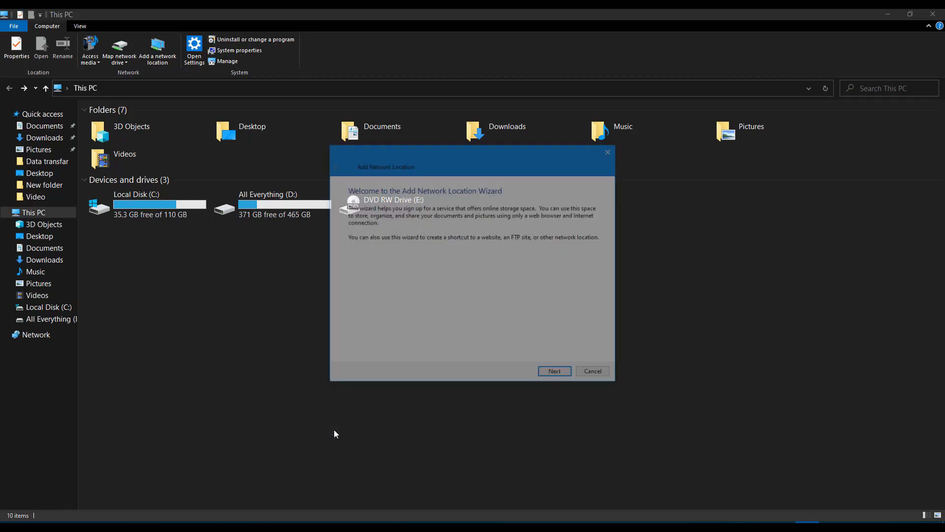
left_click(550, 375)
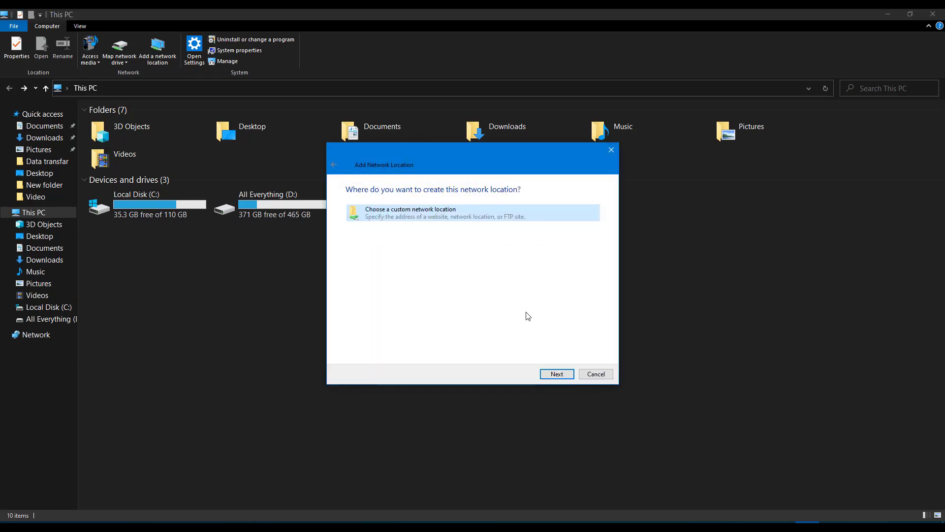
left_click(560, 375)
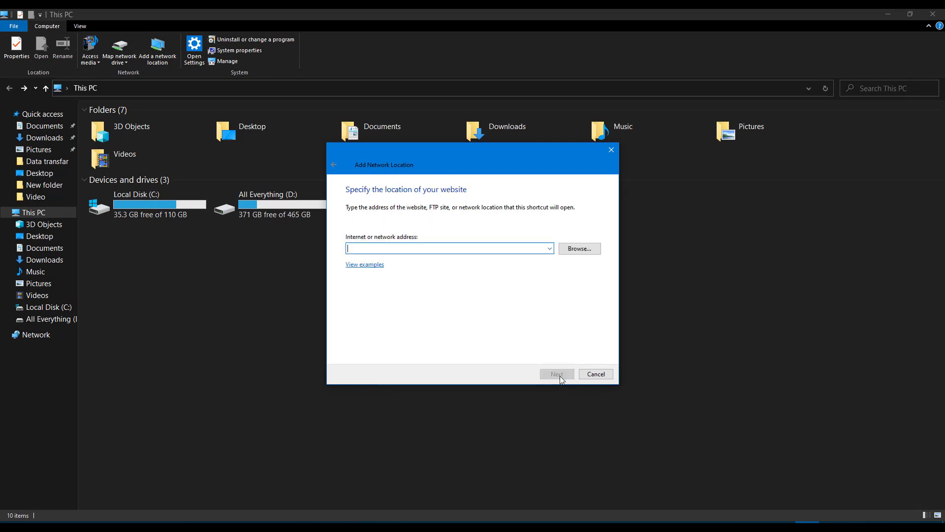
right_click(443, 248)
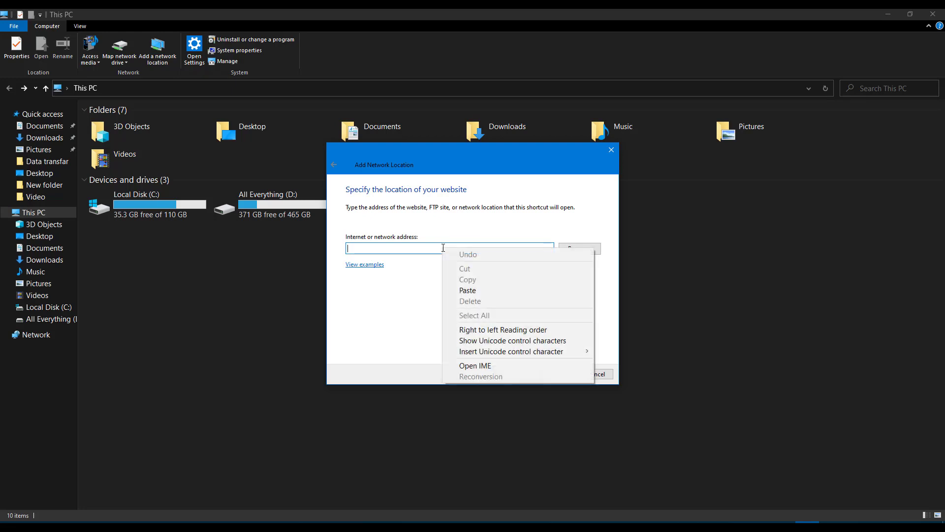
left_click(464, 293)
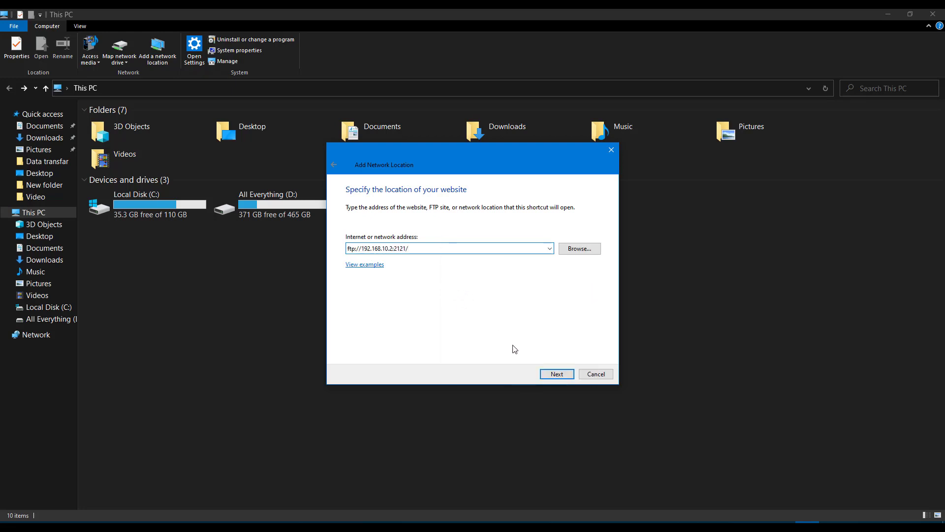
left_click(554, 375)
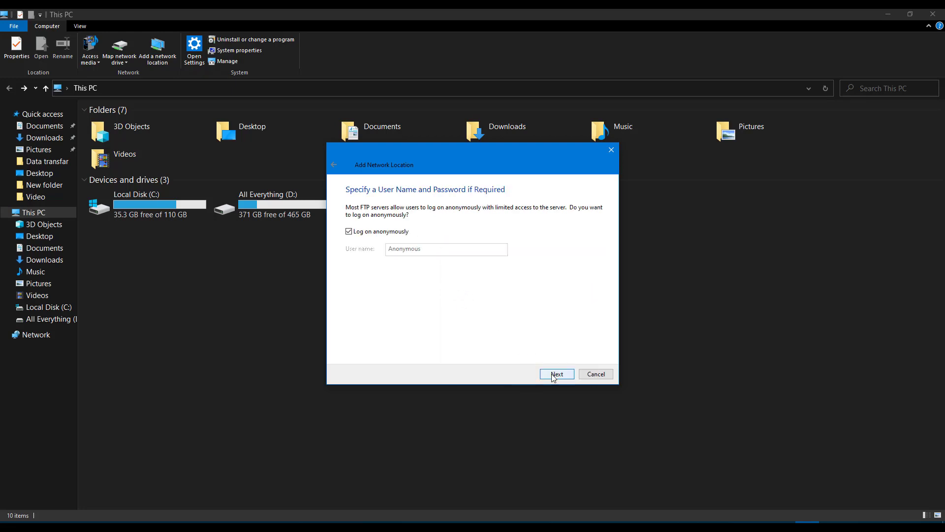
- Keep anonymous log on, rename the location from 192.168.10.2 to ITCARE Phone, and finish
left_click(355, 235)
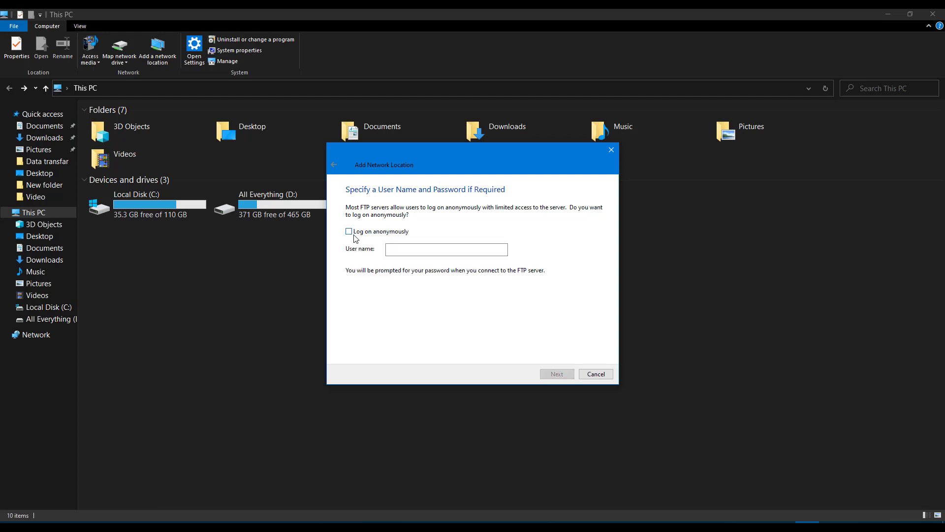
left_click(409, 249)
left_click(382, 235)
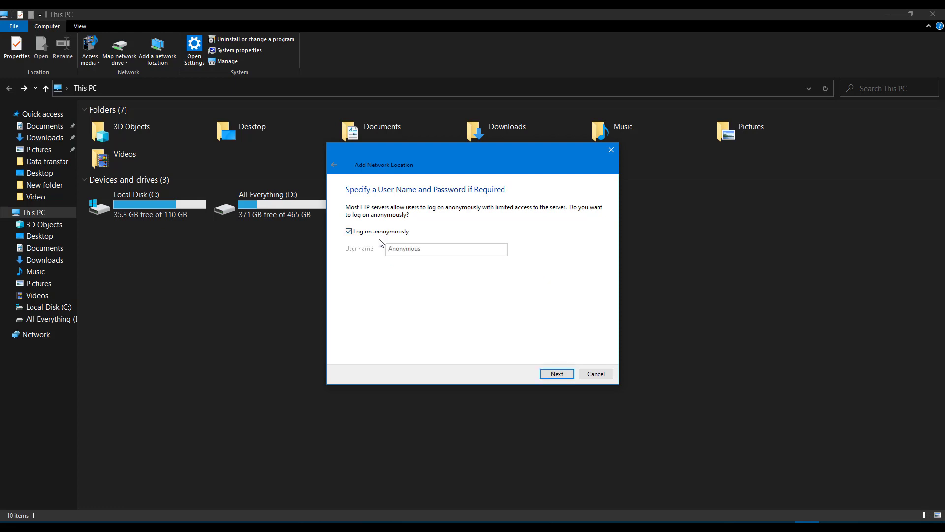
left_click(557, 373)
left_click(409, 258)
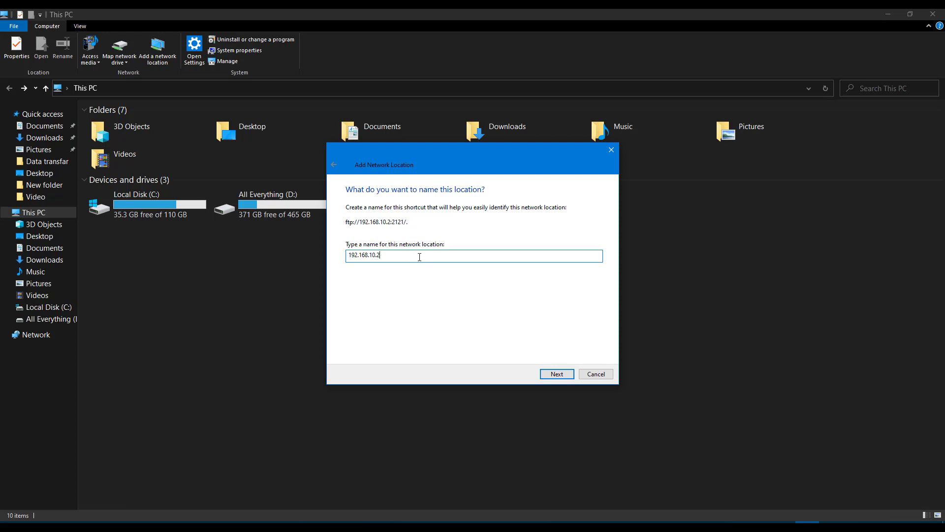
left_click_drag(420, 255, 510, 267)
left_click_drag(379, 255, 349, 255)
key("BackSpace")
type("ITCARE Phone")
left_click(556, 374)
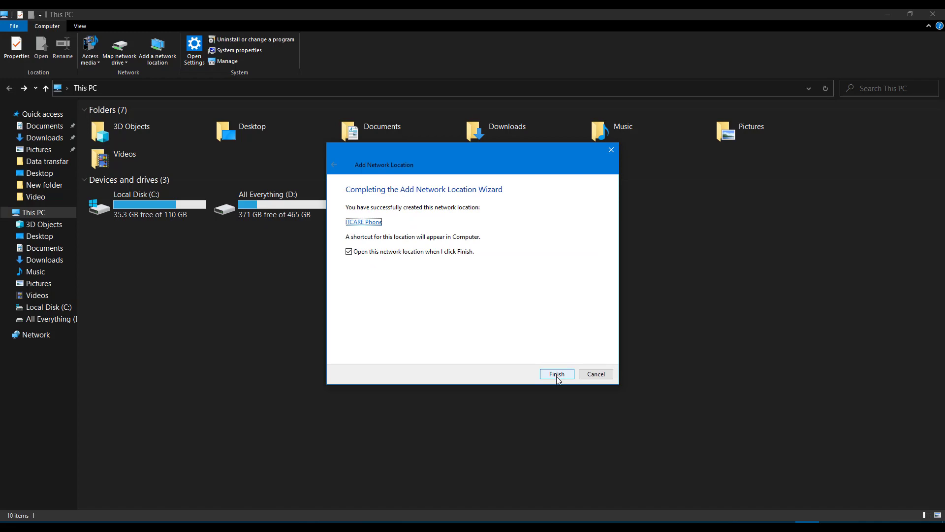
left_click(556, 374)
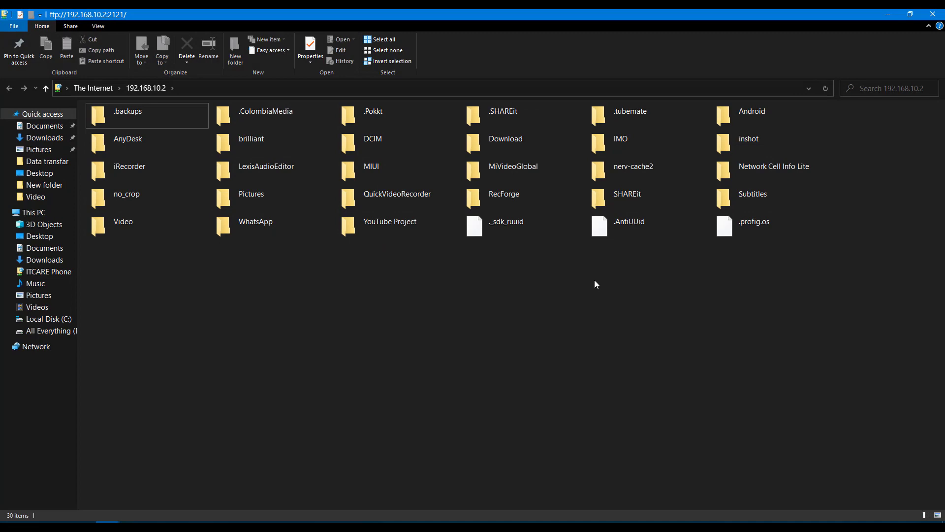
- Refresh the phone's folder listing, then reopen ITCARE Phone from This PC twice
left_click(825, 88)
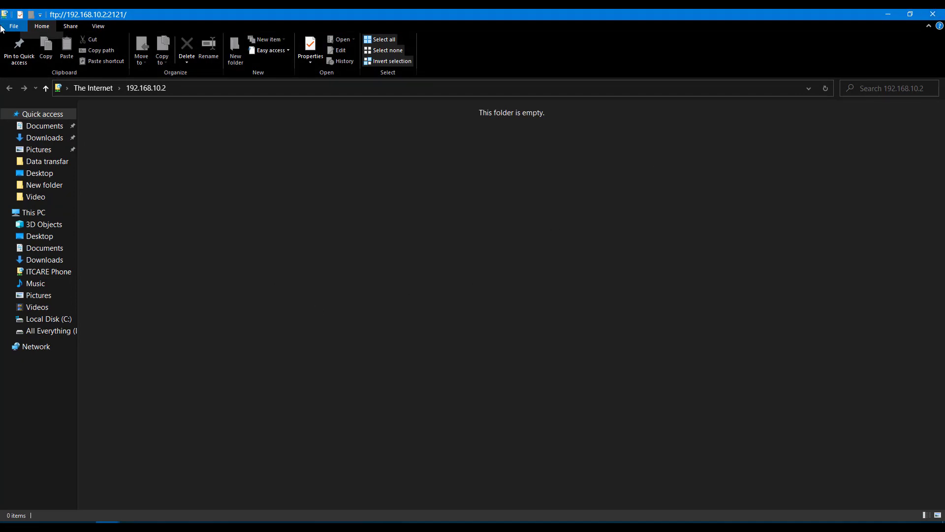
left_click(9, 88)
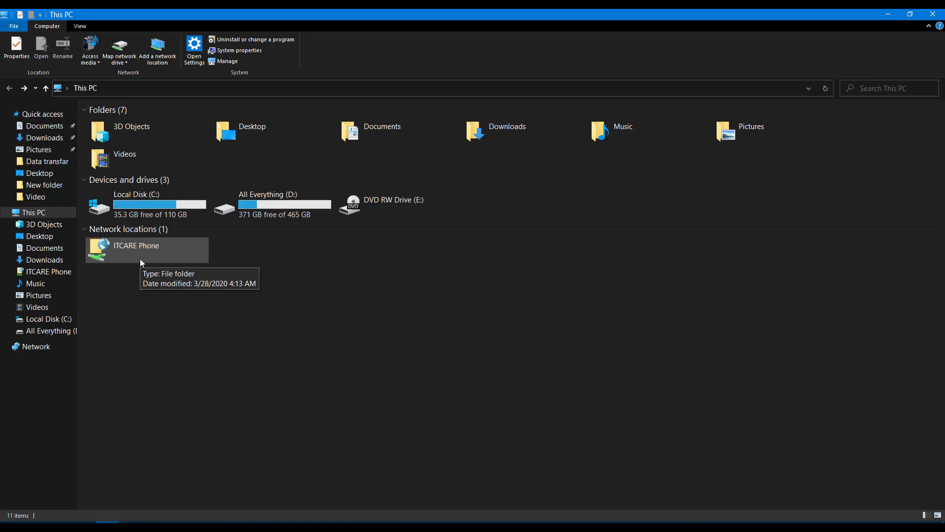
double_click(140, 259)
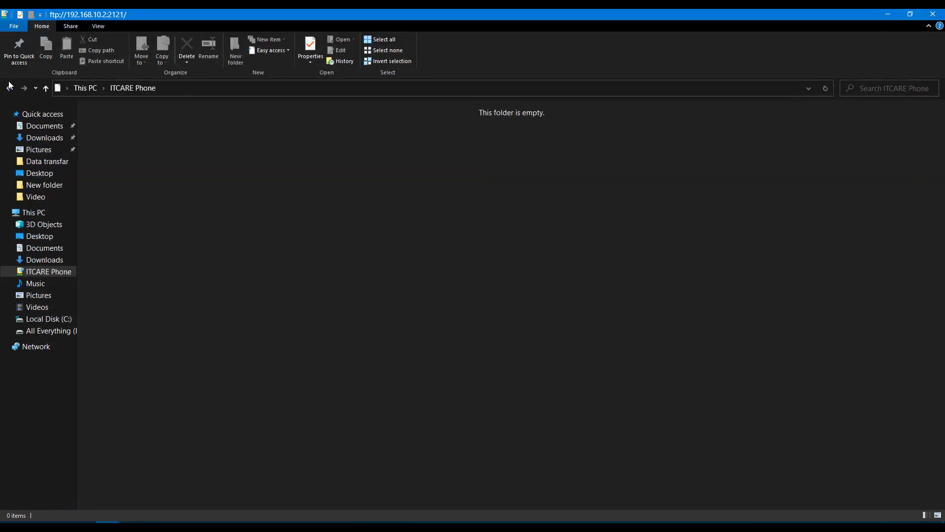
left_click(9, 88)
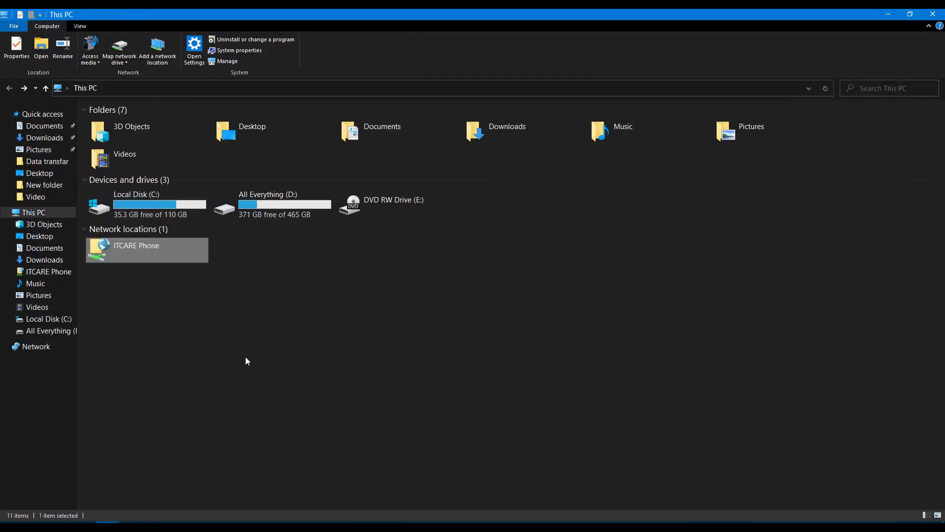
double_click(146, 258)
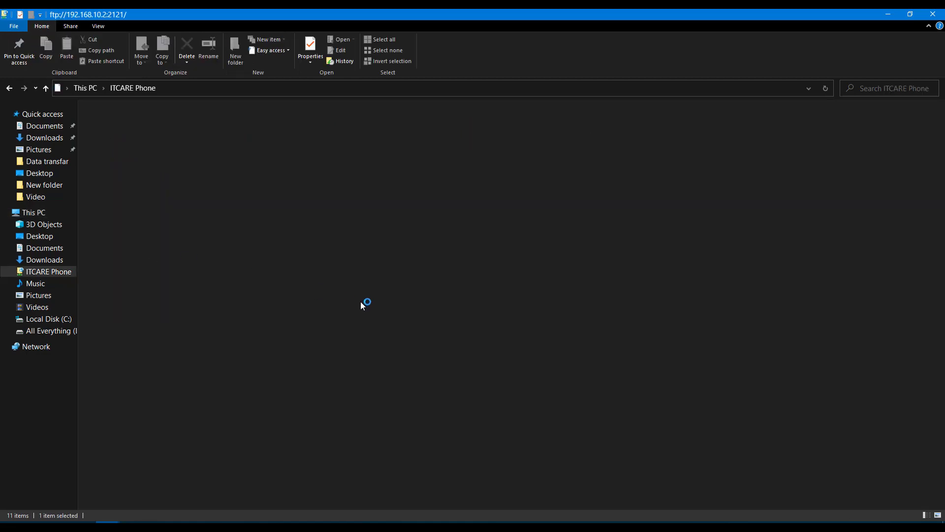